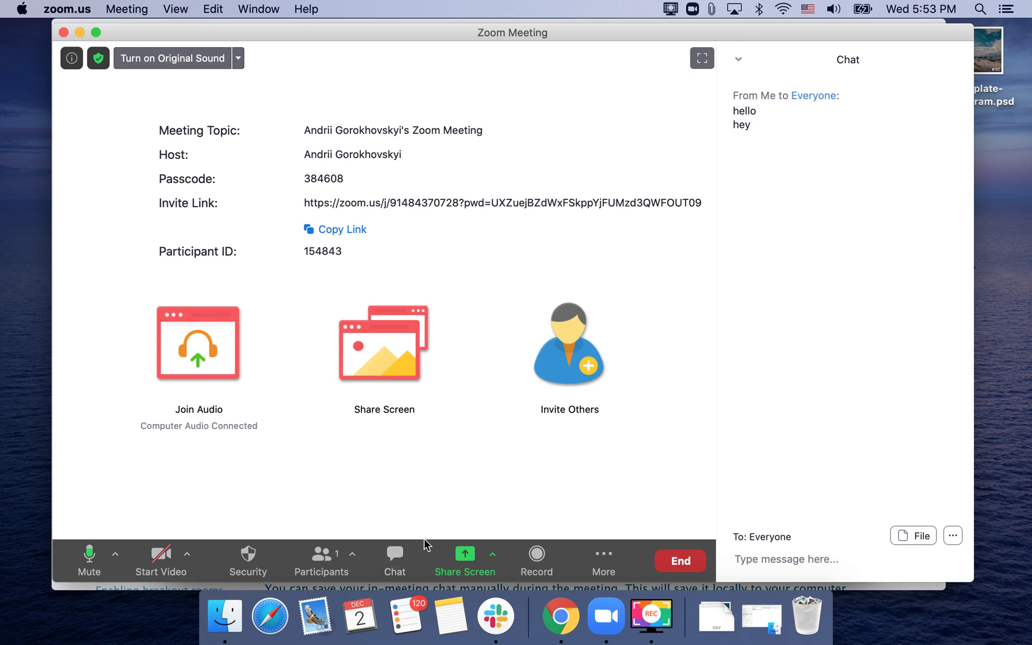
Send the message HEY to everyone in the meeting chat.
click(734, 556)
text(HEY)
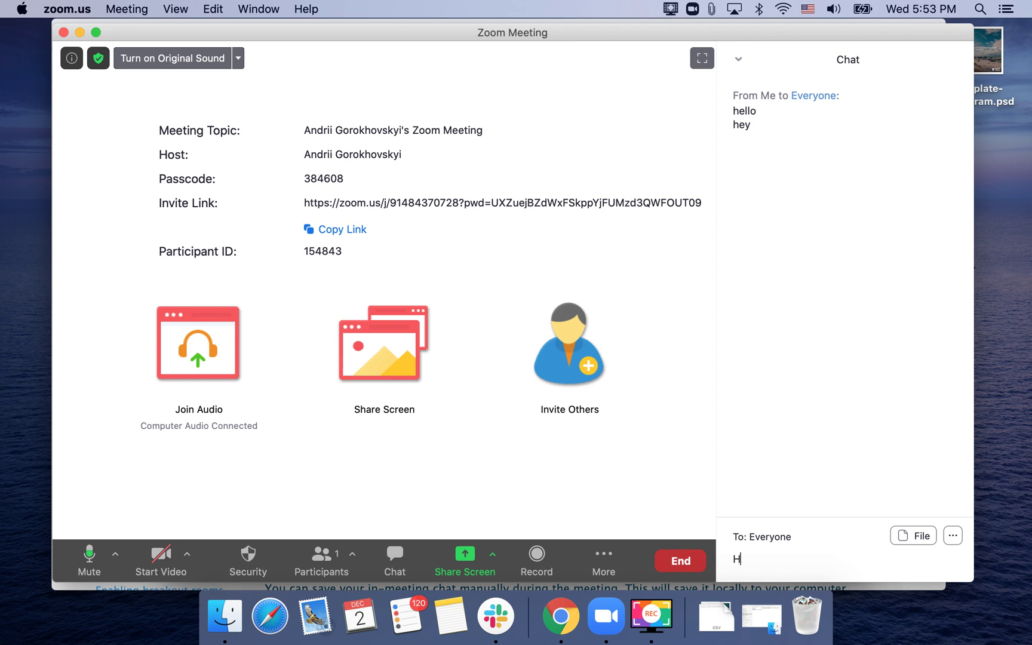
key(Return)
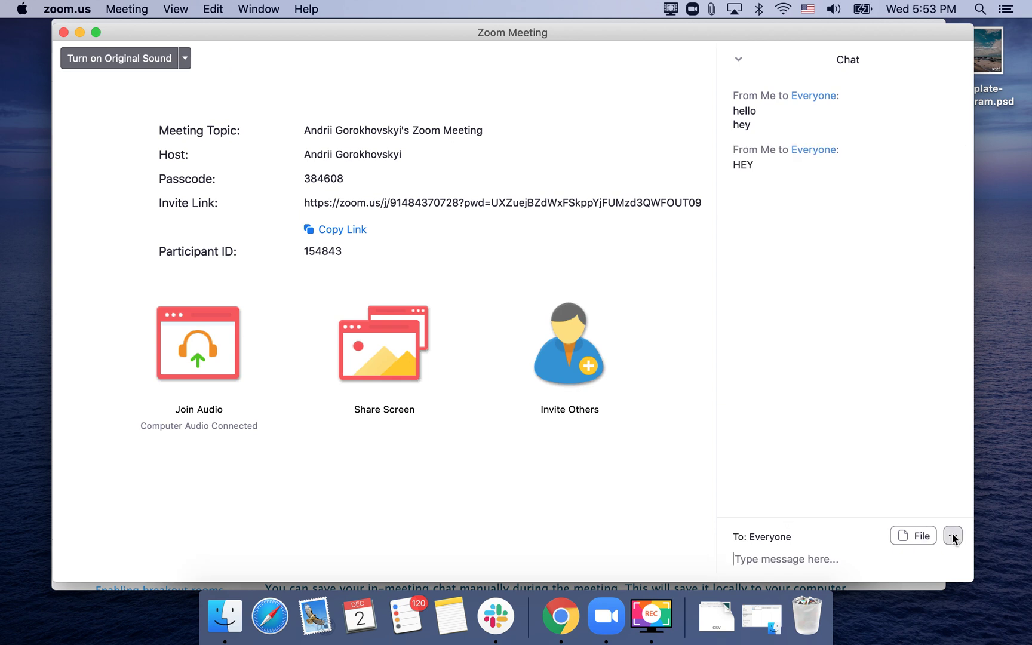
click(952, 536)
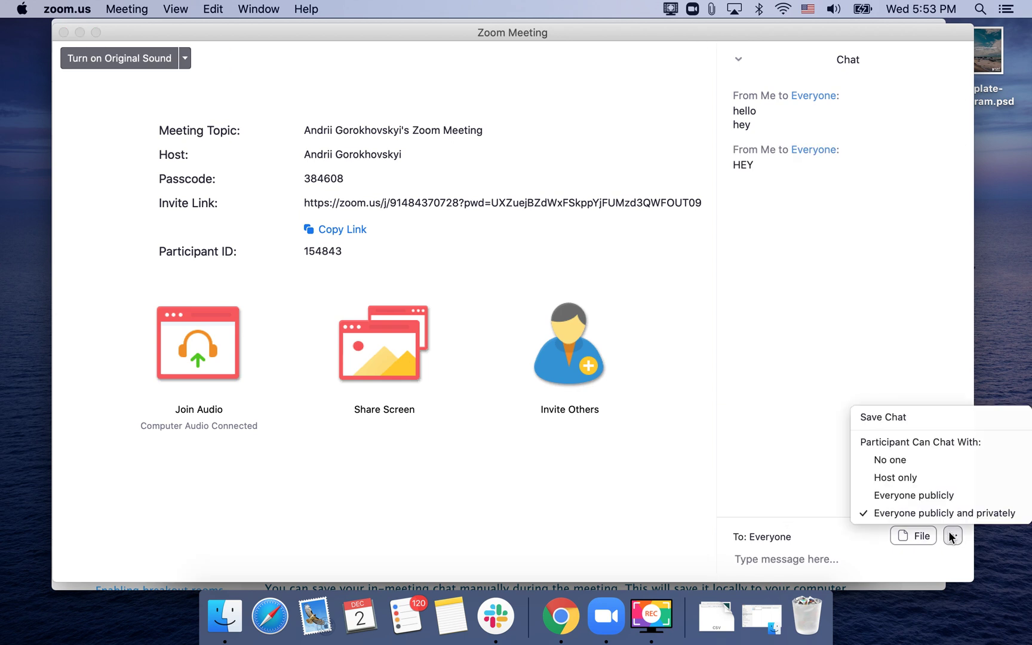
Save the chat as meeting_saved_chat.txt under Documents/Zoom and reveal it in Finder.
click(895, 418)
click(932, 502)
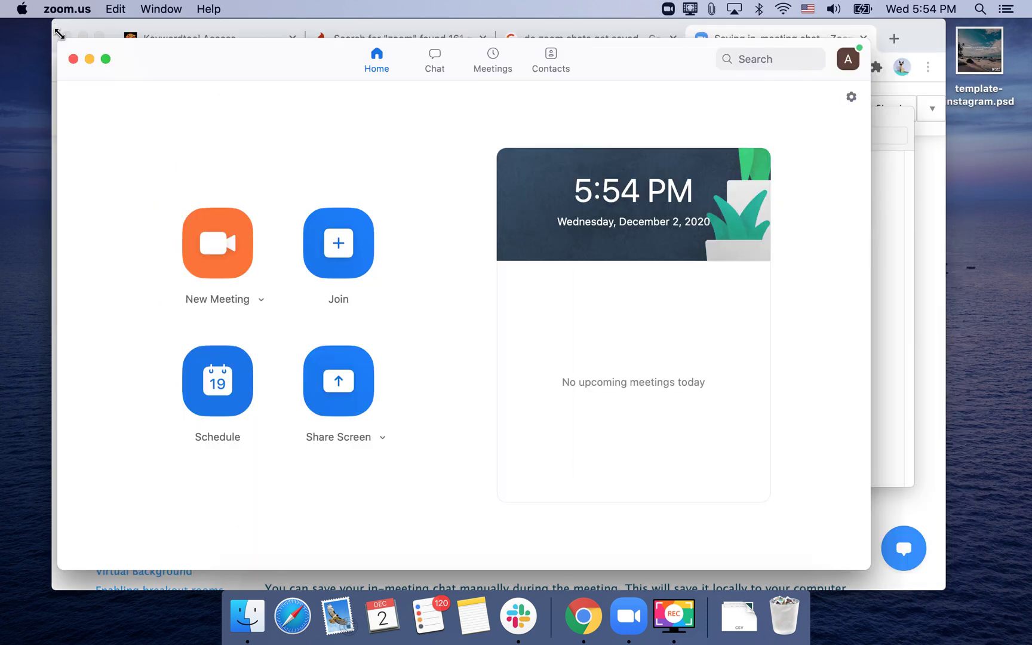
Bring up Zoom Settings from the home window's gear icon.
click(851, 98)
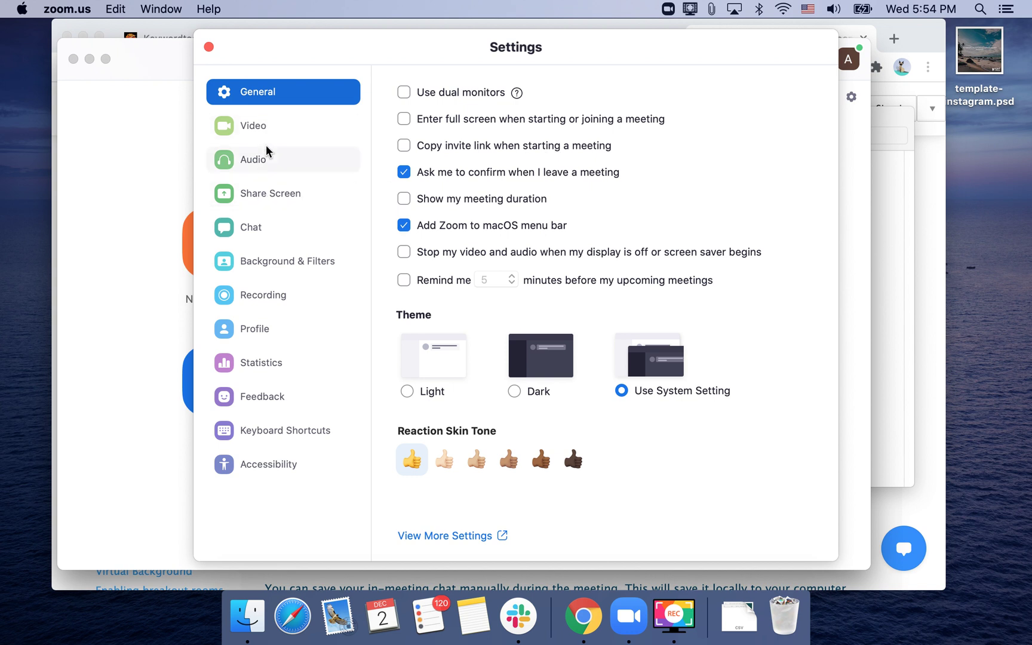
Show Recording settings storing files at /Users/andrii/Documents/Zoom.
click(267, 295)
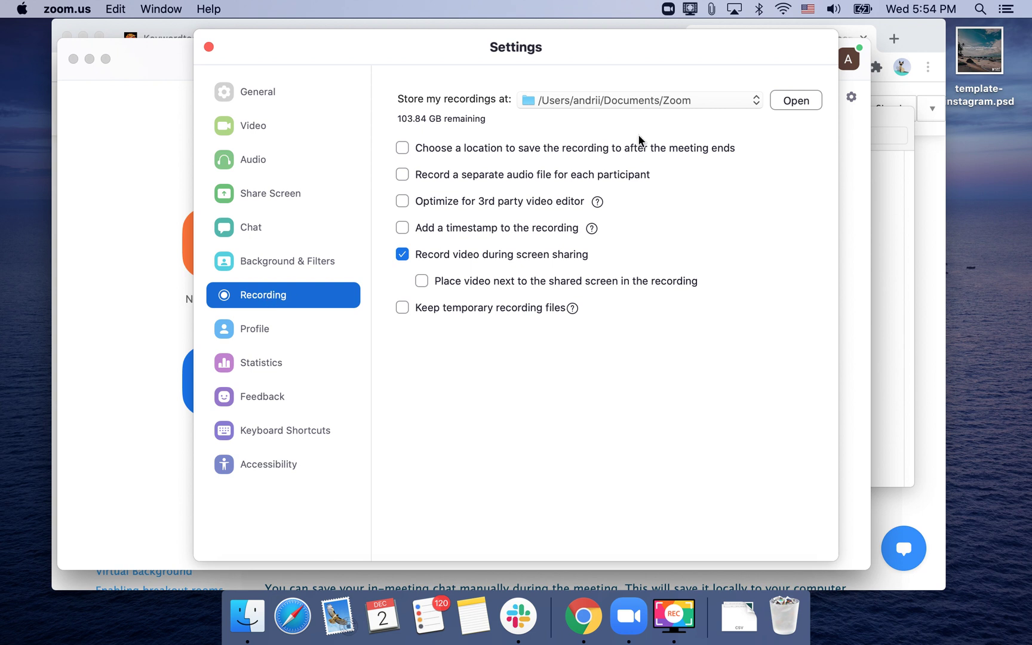